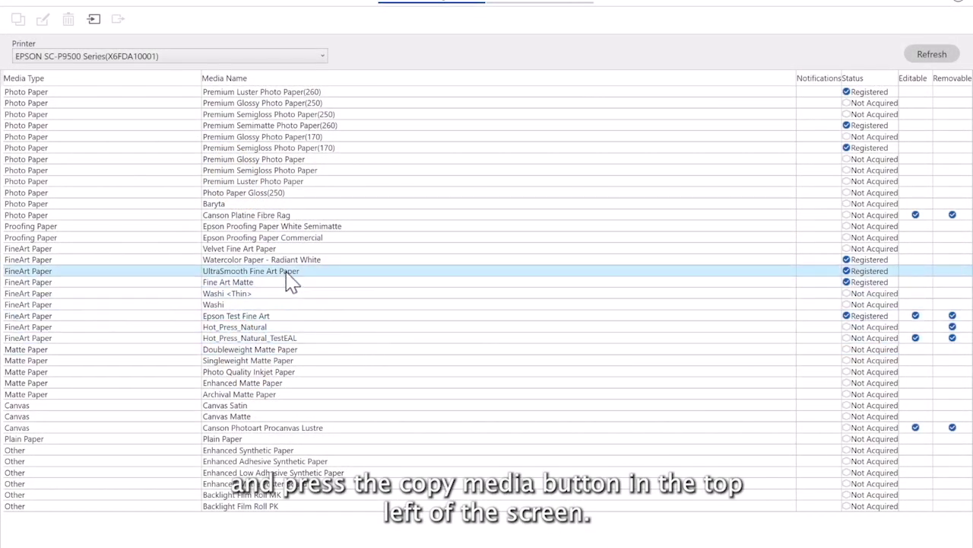
Step: Duplicate UltraSmooth Fine Art Paper as an editable copy and open the copy's settings
left_click(291, 272)
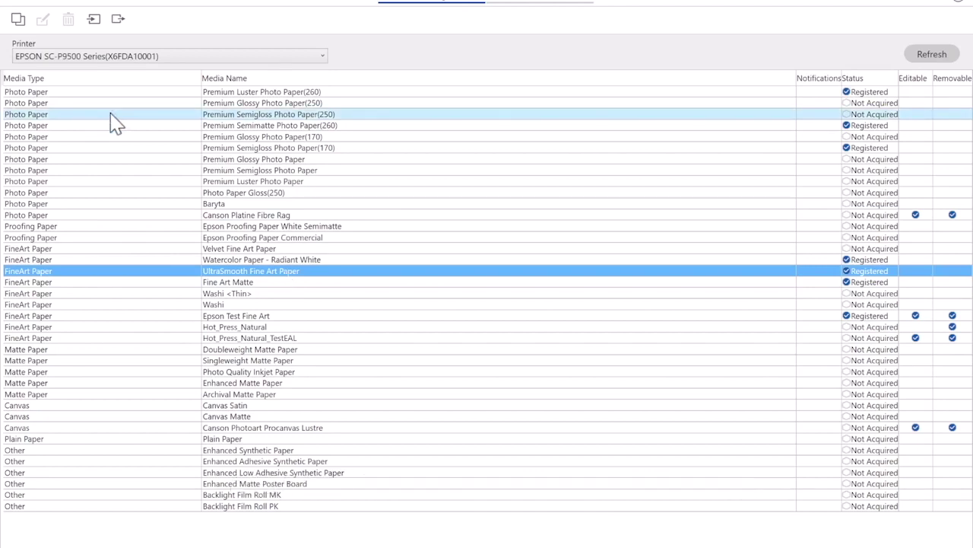
left_click(18, 20)
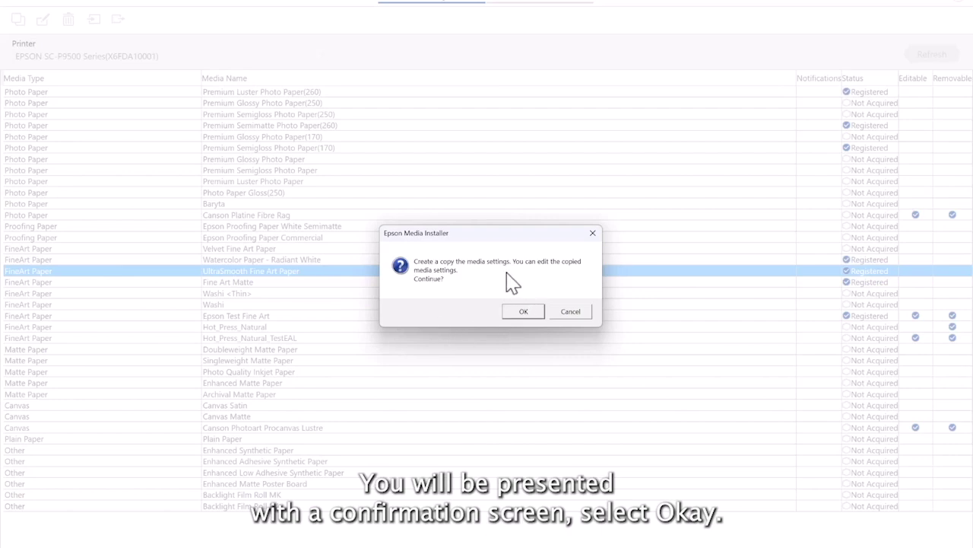
left_click(526, 313)
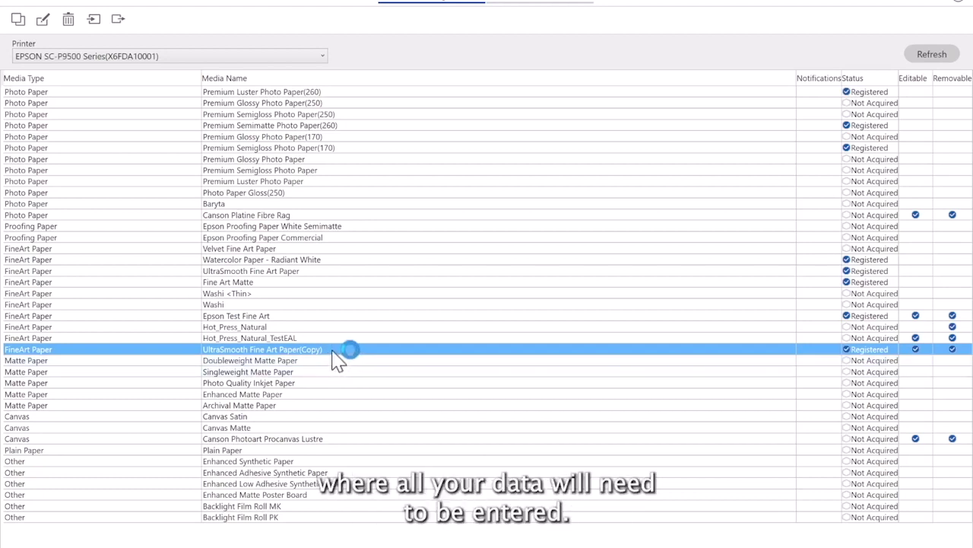
left_click(44, 21)
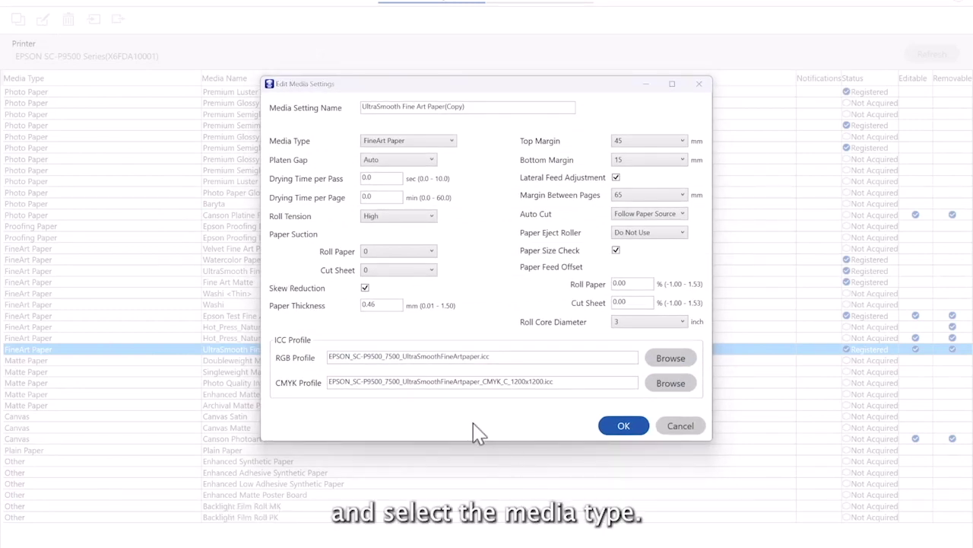
Step: Rename the copy 'UltraSmooth Fine Art Paper Test', keep FineArt Paper and Auto platen gap, Roll Tension Extra High [2]
left_click_drag(467, 107, 445, 107)
type("Test")
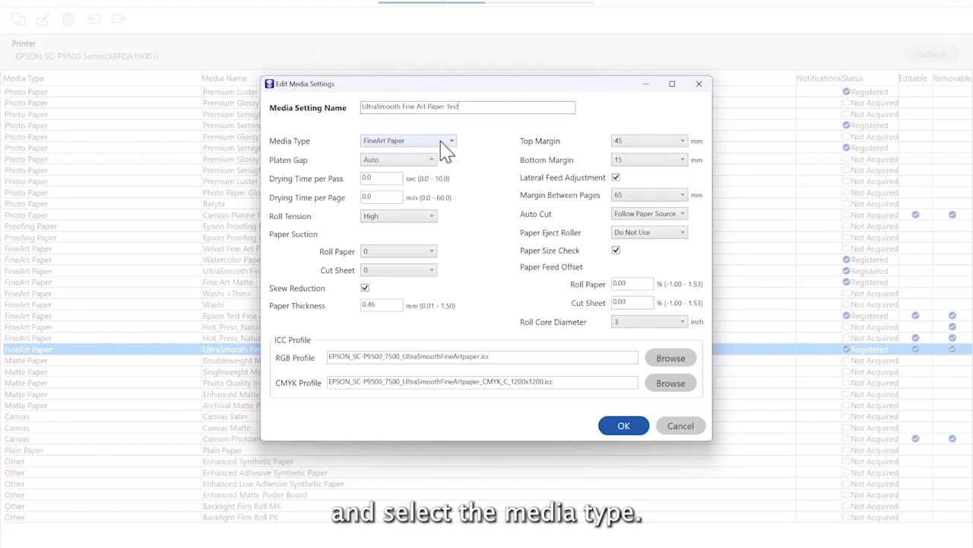
left_click(440, 142)
left_click(441, 142)
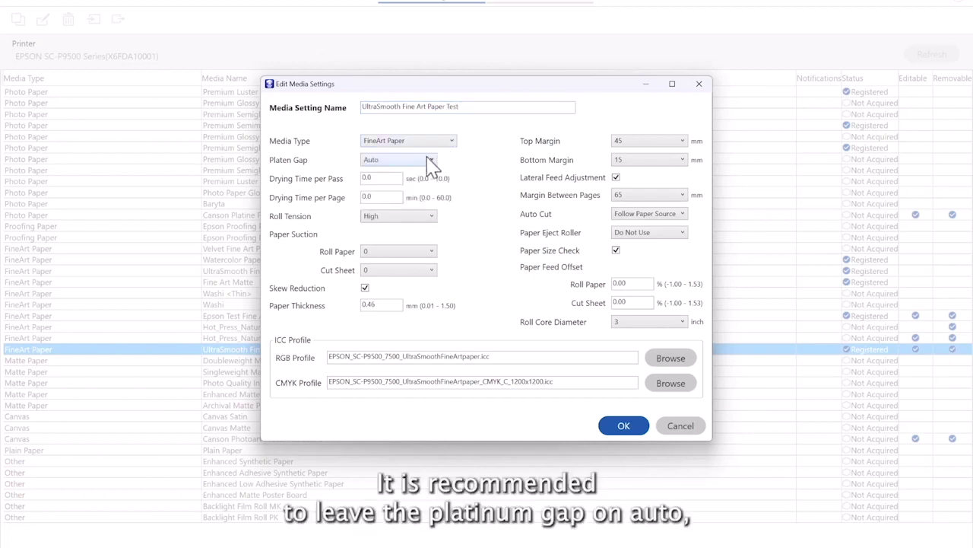
left_click(427, 158)
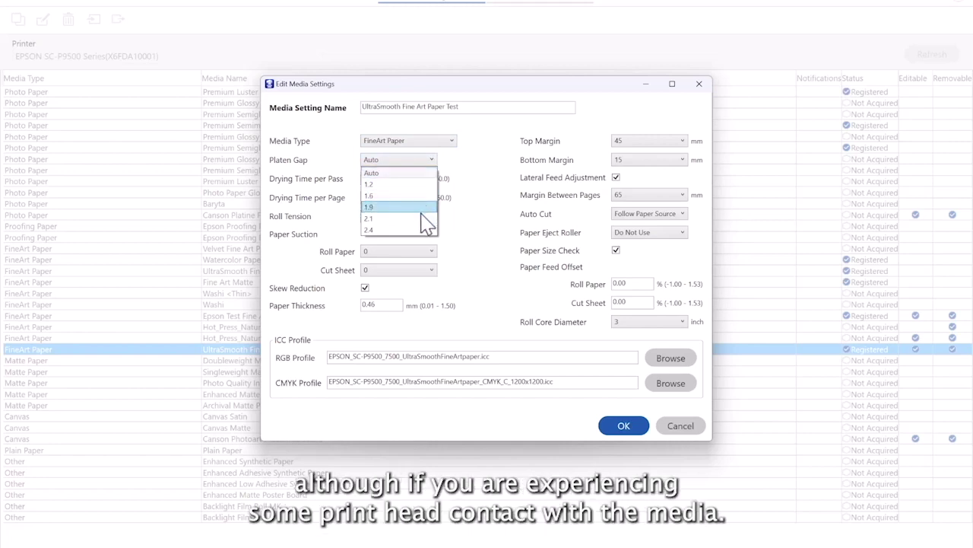
left_click(427, 162)
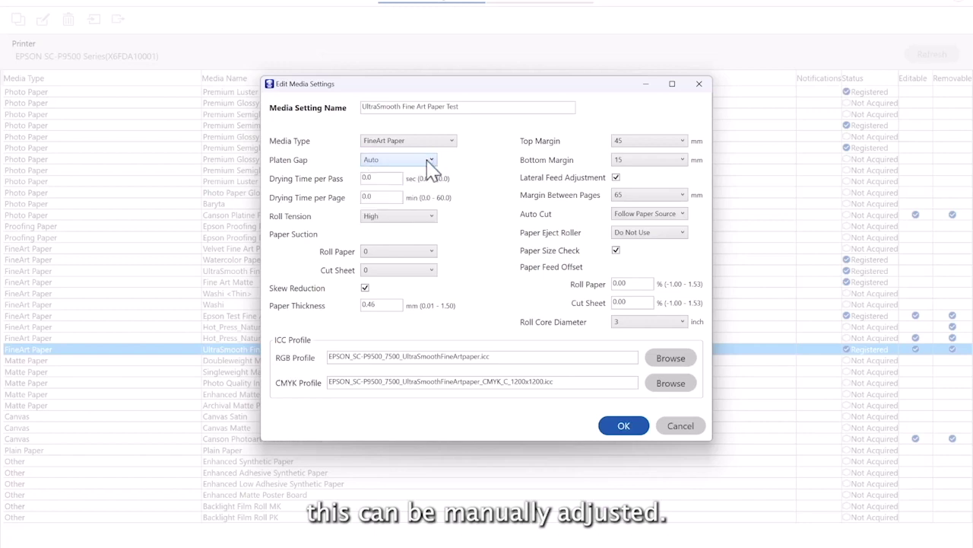
left_click(376, 178)
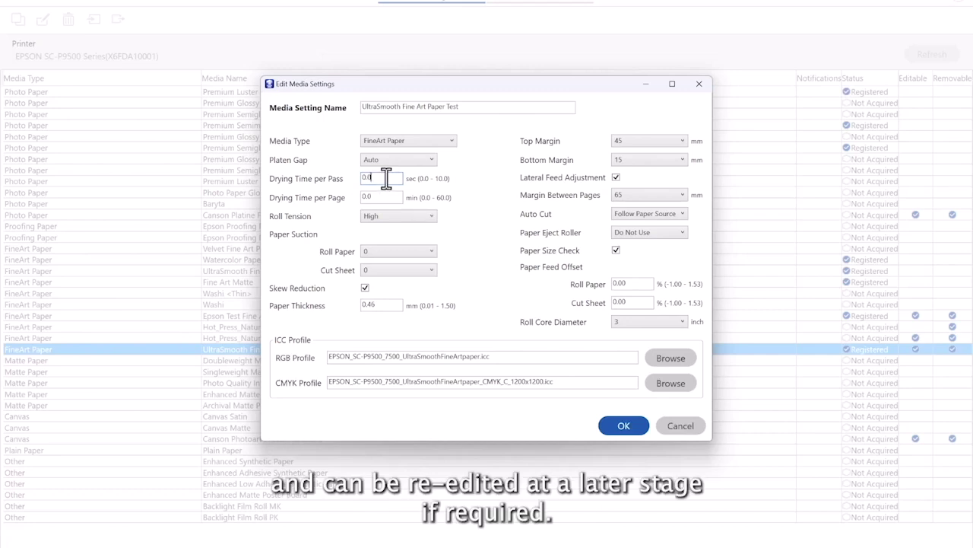
left_click(430, 217)
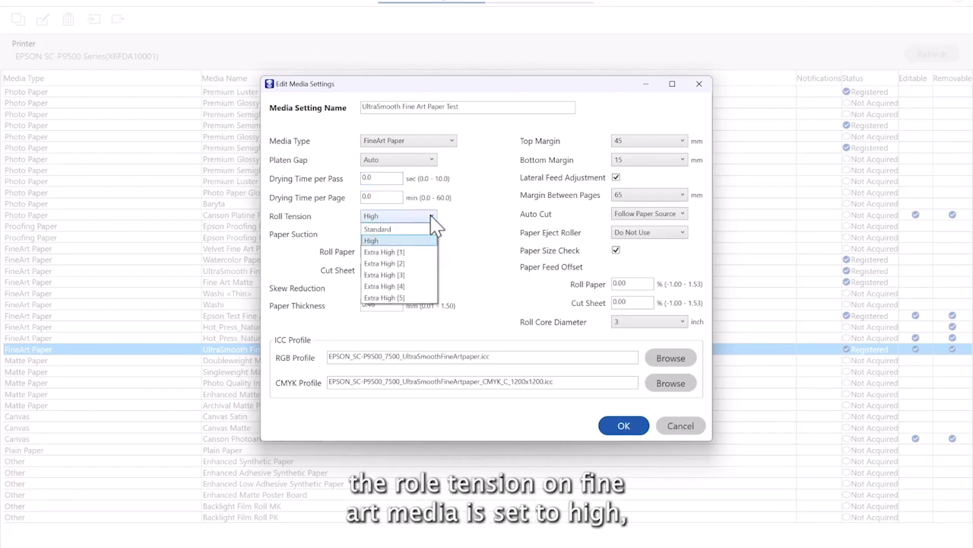
left_click(384, 263)
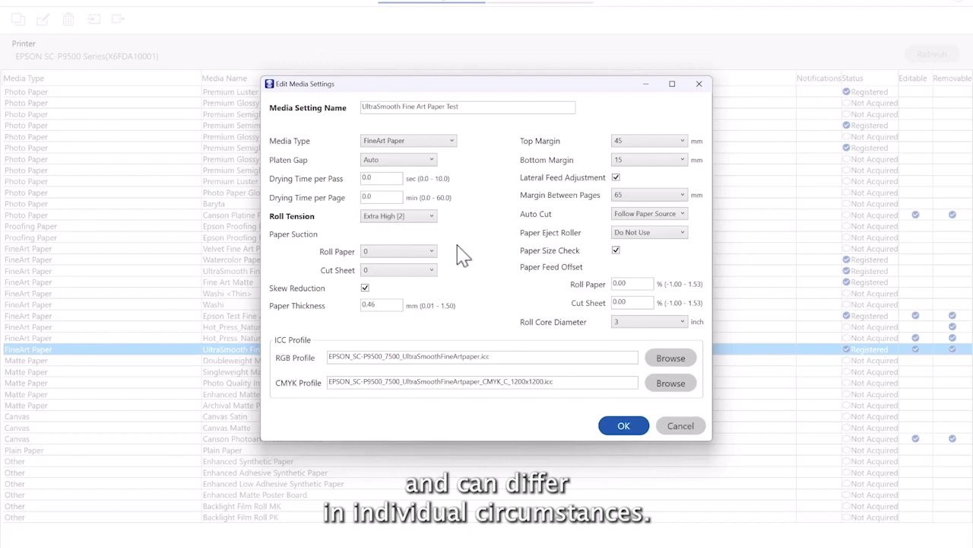
Step: Set roll paper suction to 2 and paper thickness to 0.48 mm
left_click(423, 252)
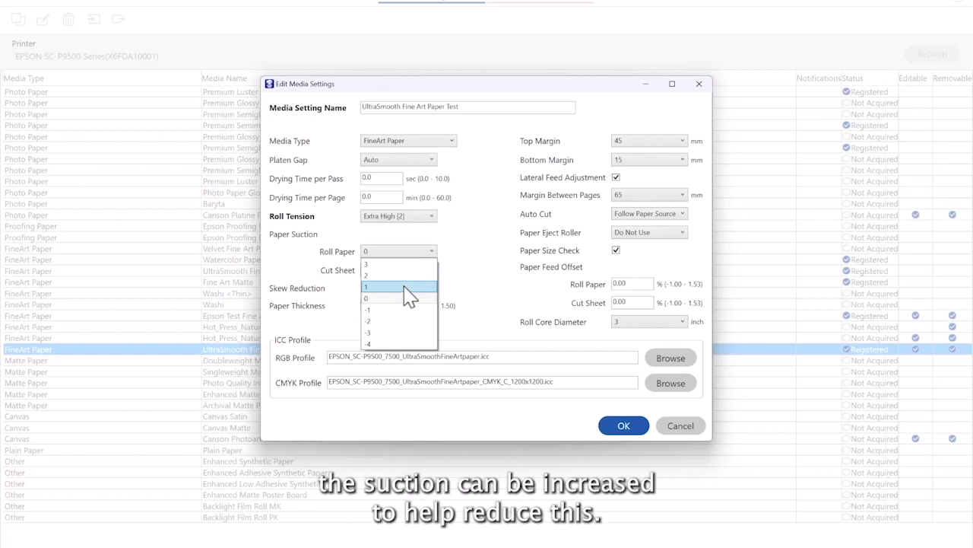
left_click(405, 276)
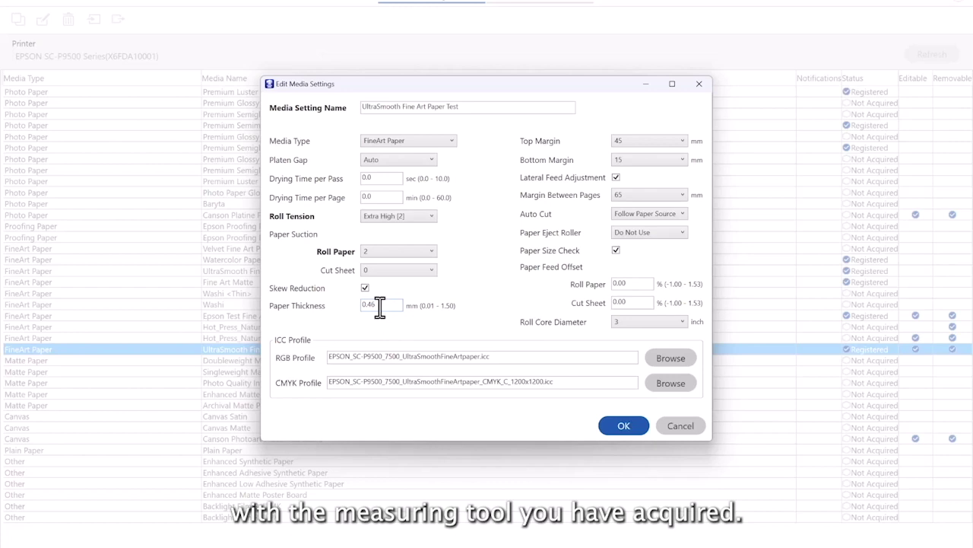
left_click_drag(378, 306, 368, 305)
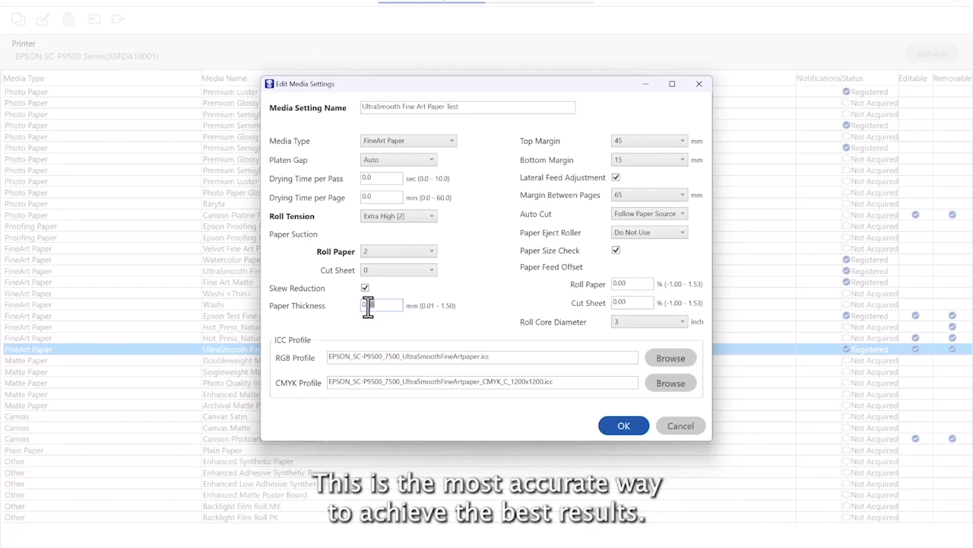
left_click(393, 341)
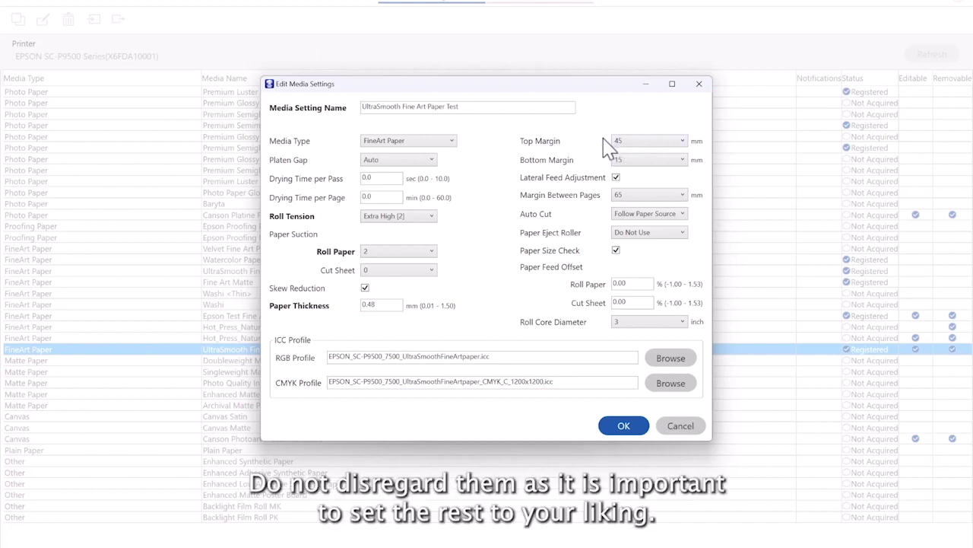
Step: Set top and bottom margins to 15 mm, save the media and apply edits to the printer
left_click(682, 142)
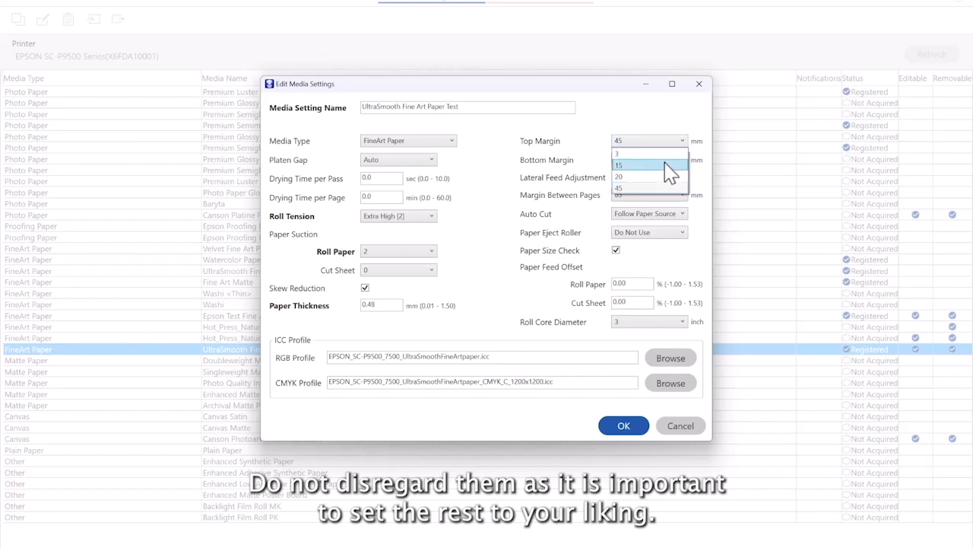
left_click(669, 165)
left_click(680, 160)
left_click(681, 165)
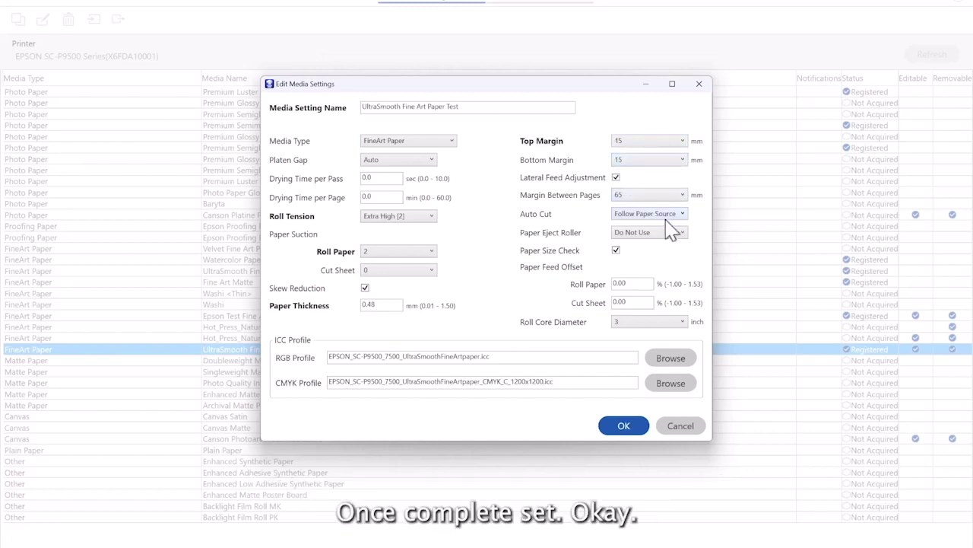
left_click(626, 428)
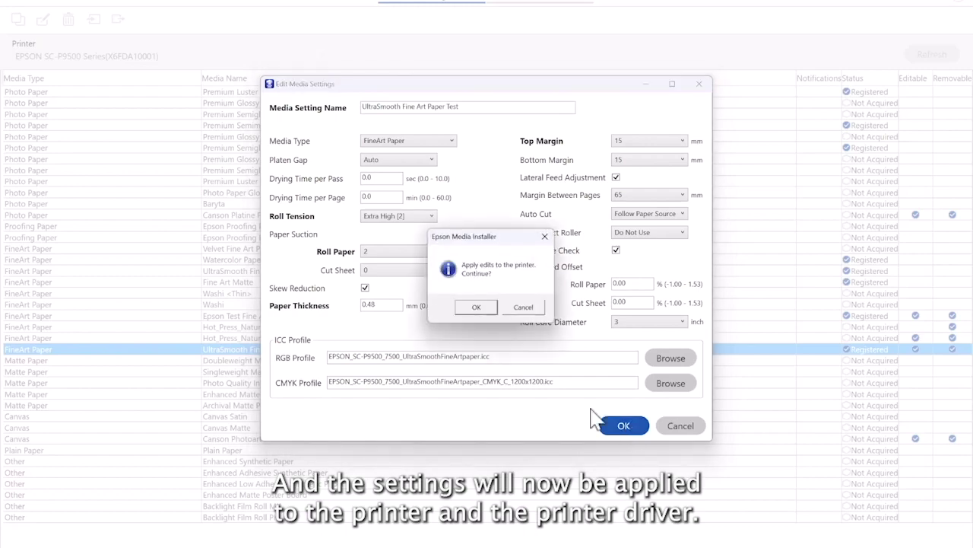
left_click(476, 308)
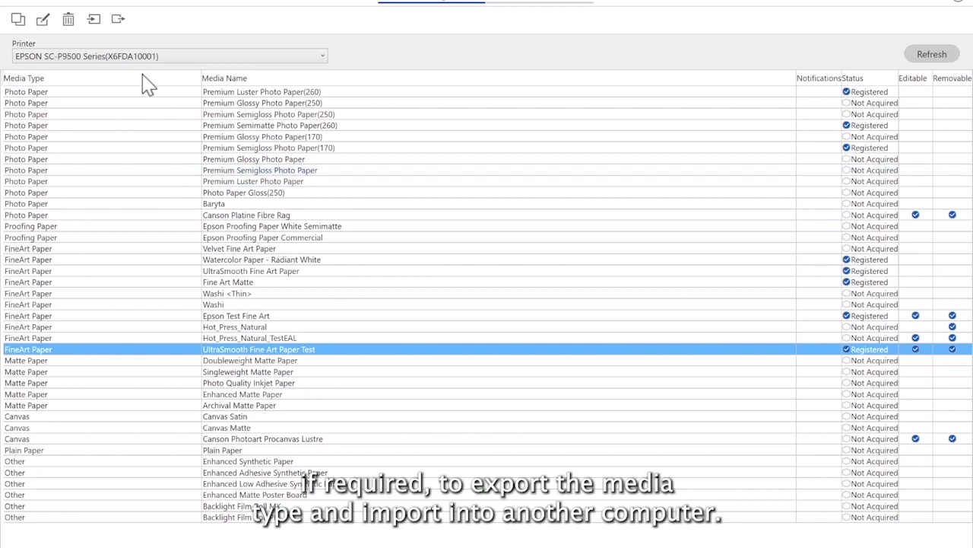
Step: Export UltraSmooth Fine Art Paper Test to the Desktop as an .emy file, accepting the ICC licence
left_click(119, 22)
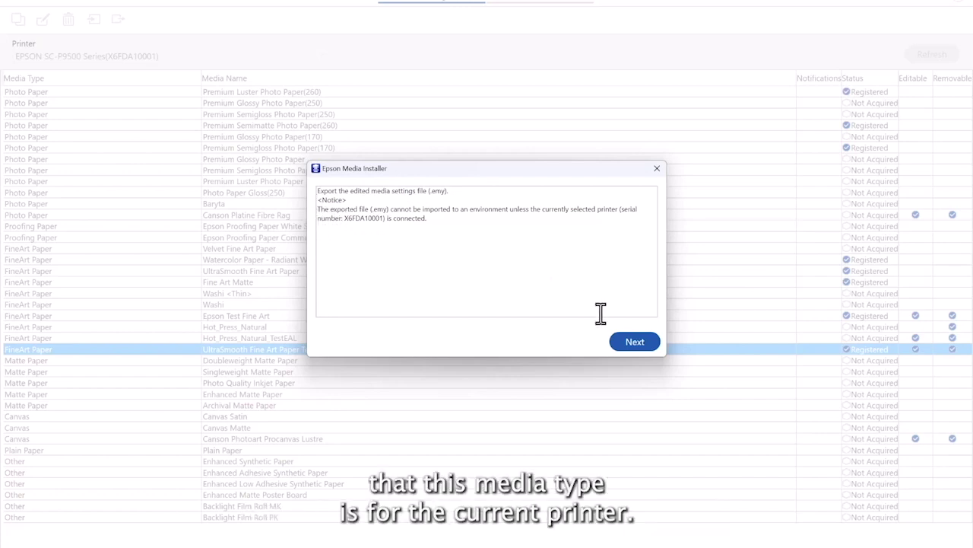
left_click(632, 343)
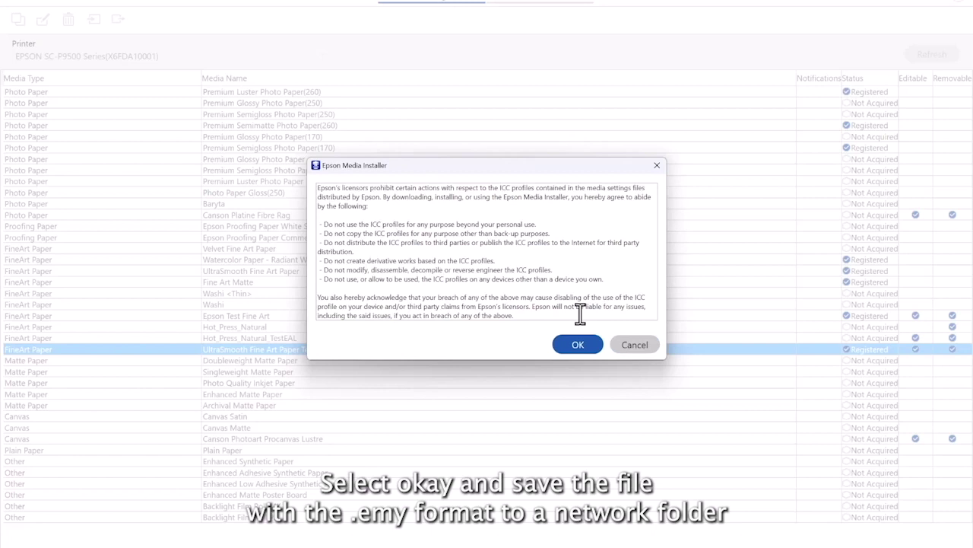
left_click(578, 348)
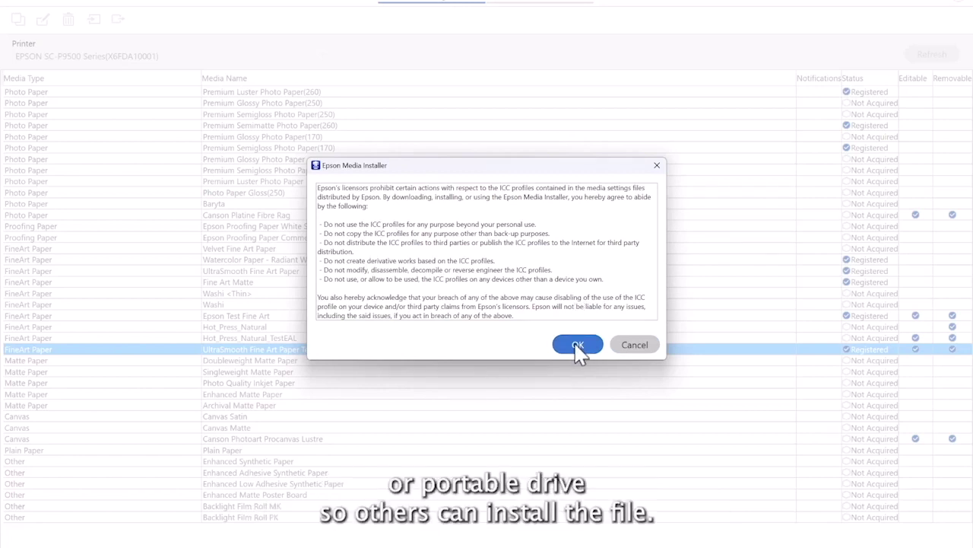
left_click(578, 348)
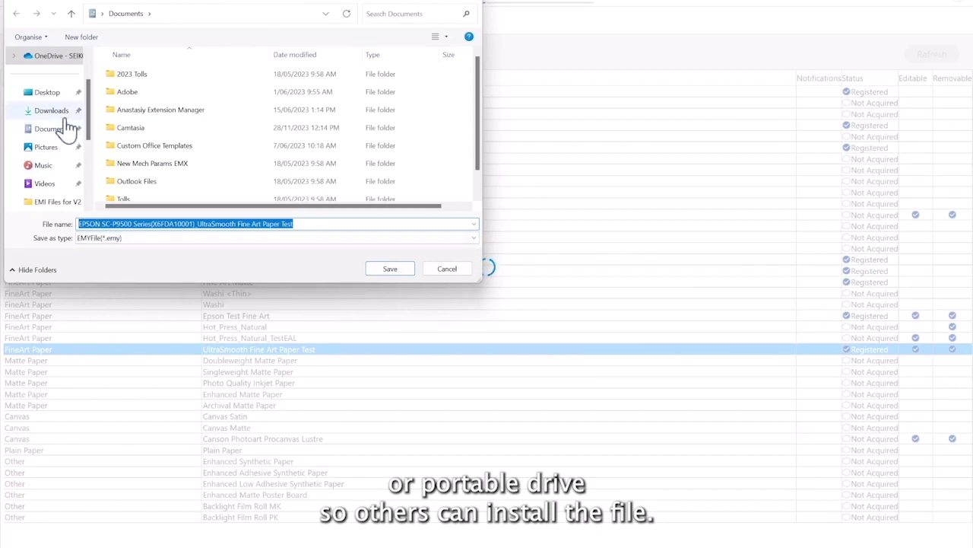
left_click(54, 97)
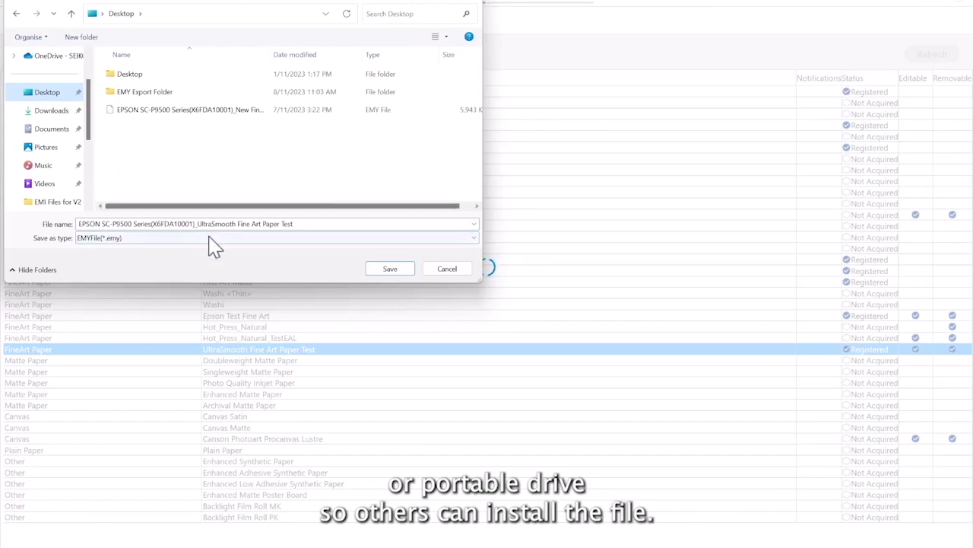
left_click(390, 271)
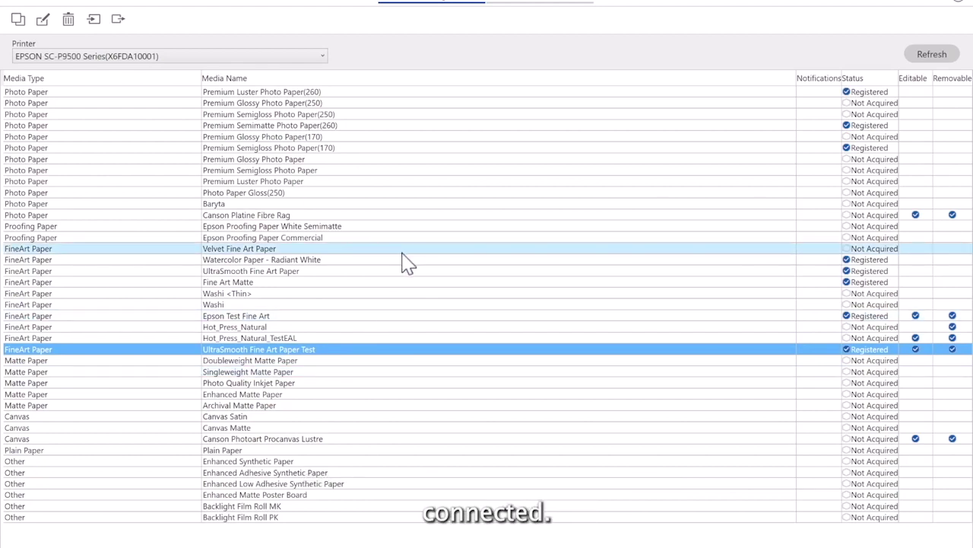
Step: Import the UltraSmooth Fine Art Paper Test .emy file, using the EMY File(*.emy) filter
left_click(94, 21)
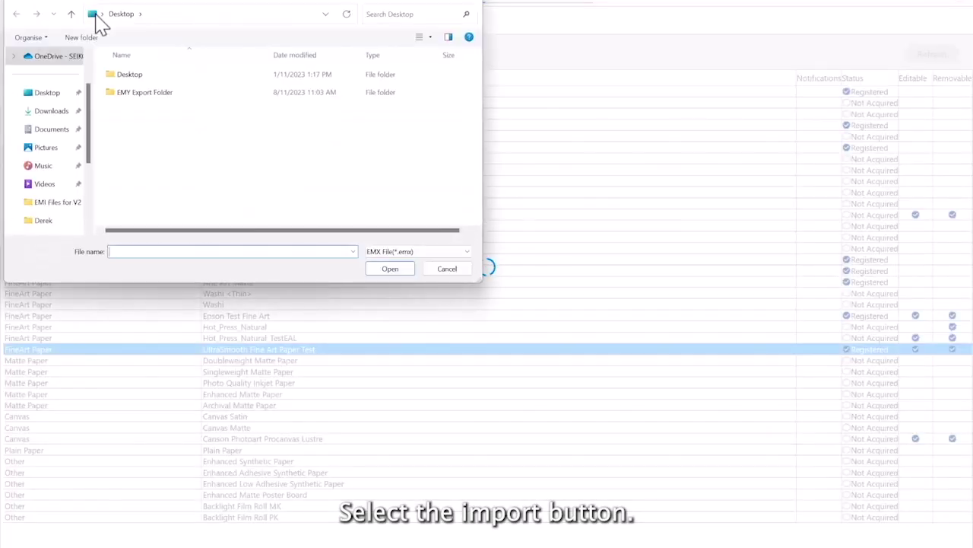
left_click(447, 253)
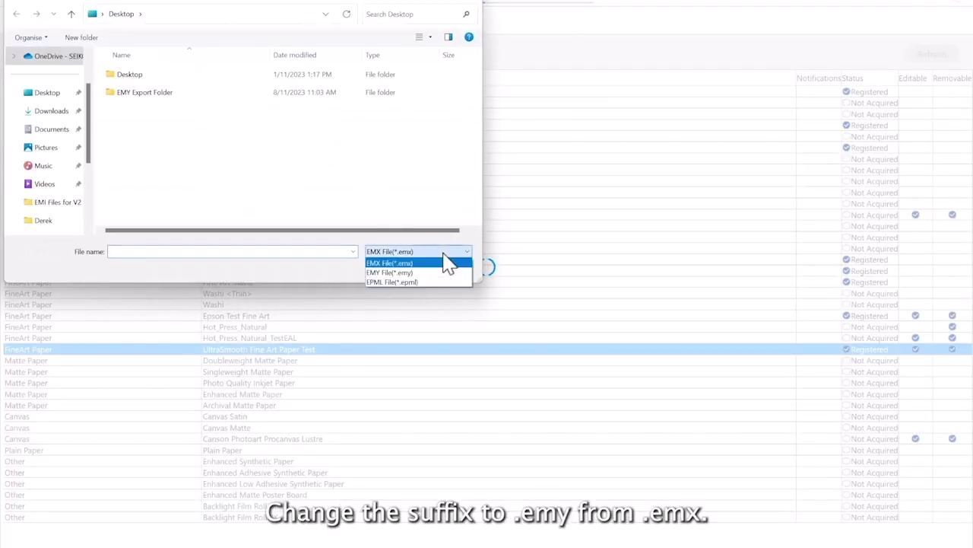
left_click(403, 273)
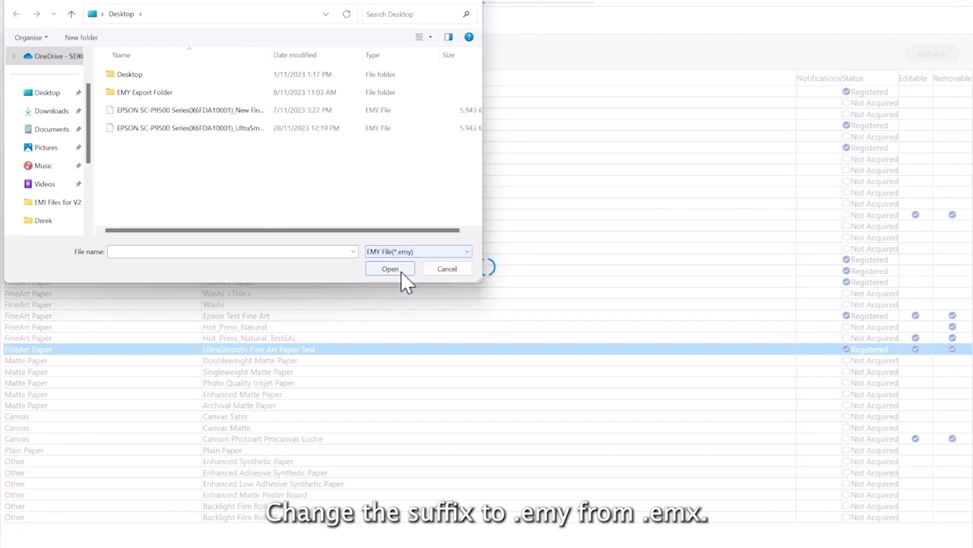
left_click(214, 135)
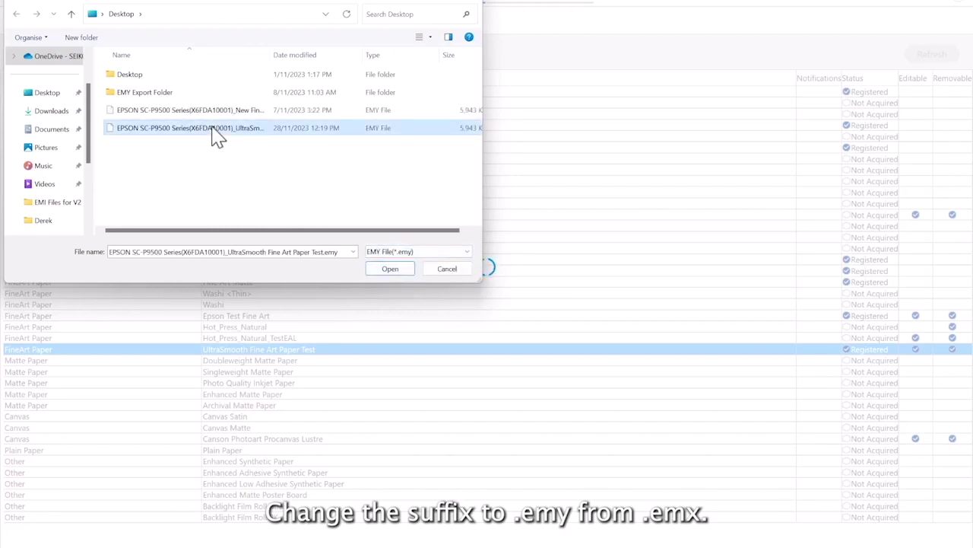
left_click(396, 271)
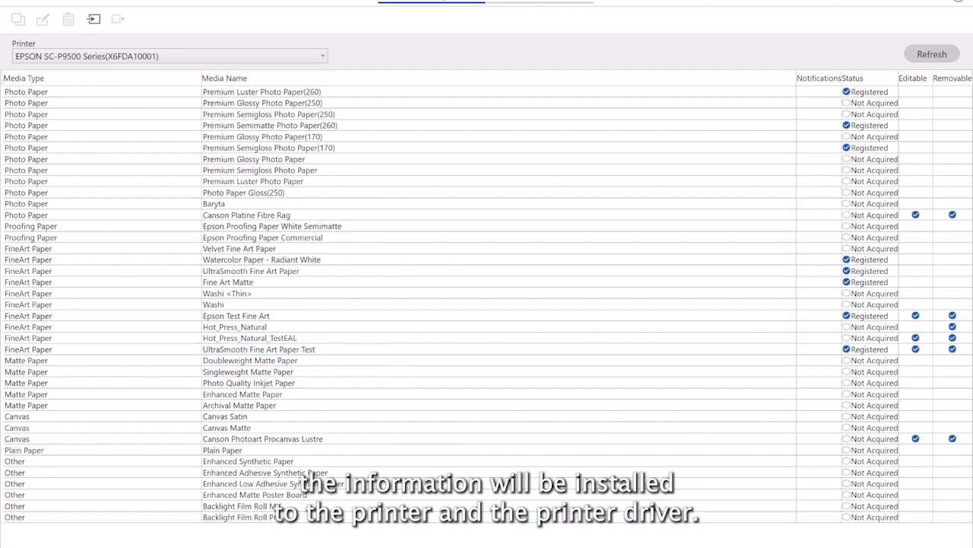
mouse_move(575, 544)
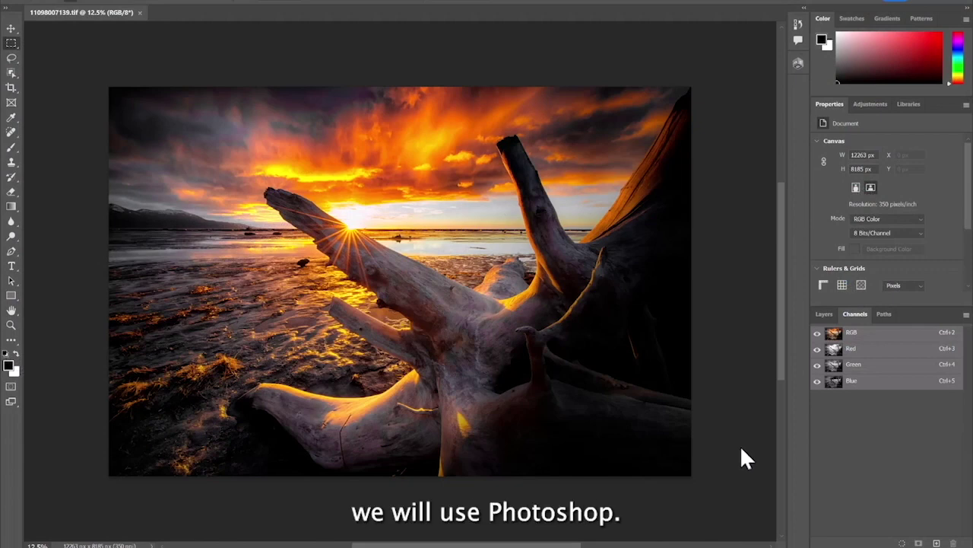
Step: In Photoshop's Print Settings, use Photoshop Manages Colors with the UltraSmooth Fine Art profile, then open printer properties
key("alt+f")
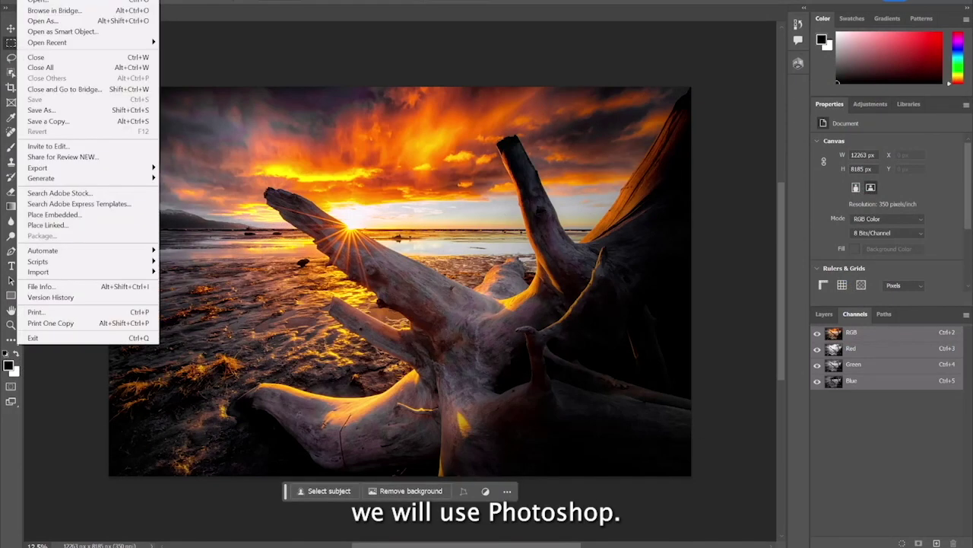
left_click(78, 313)
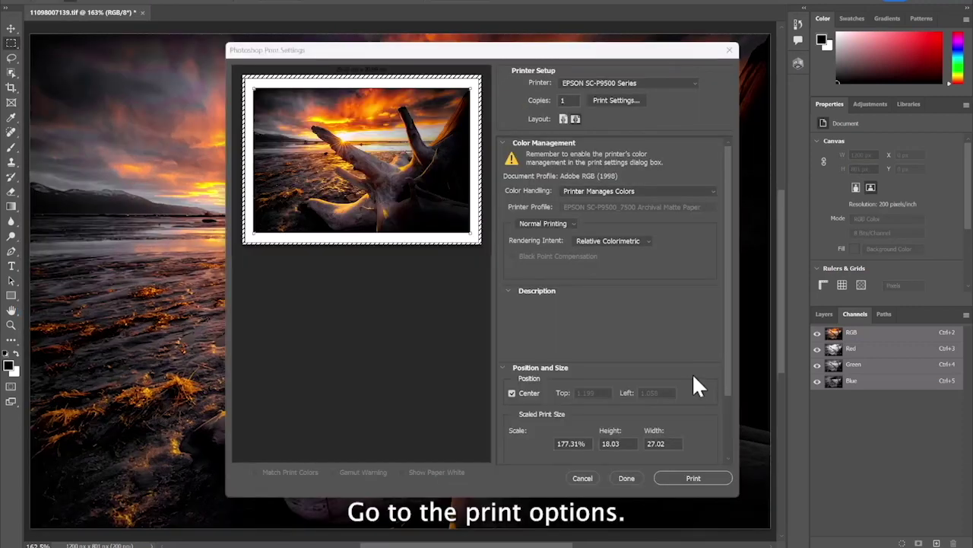
left_click(641, 191)
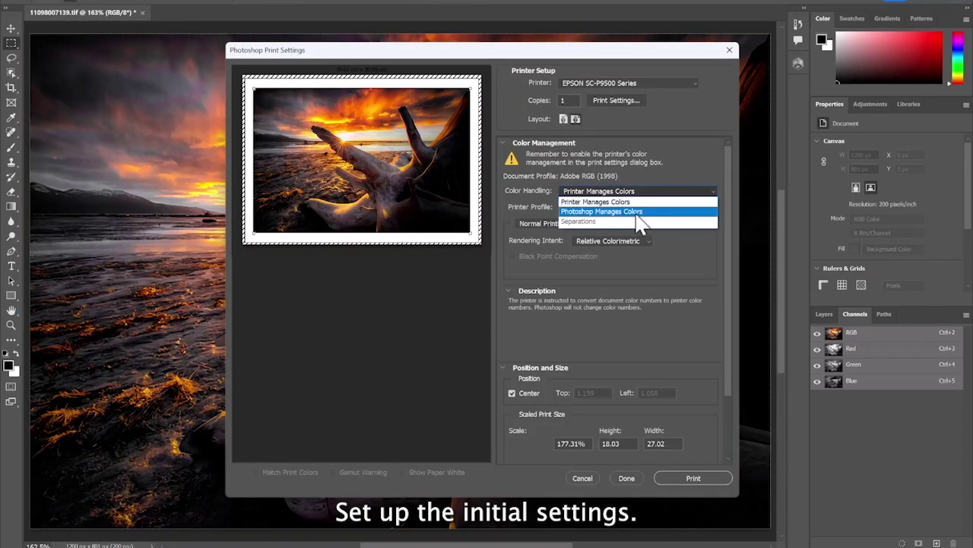
left_click(636, 213)
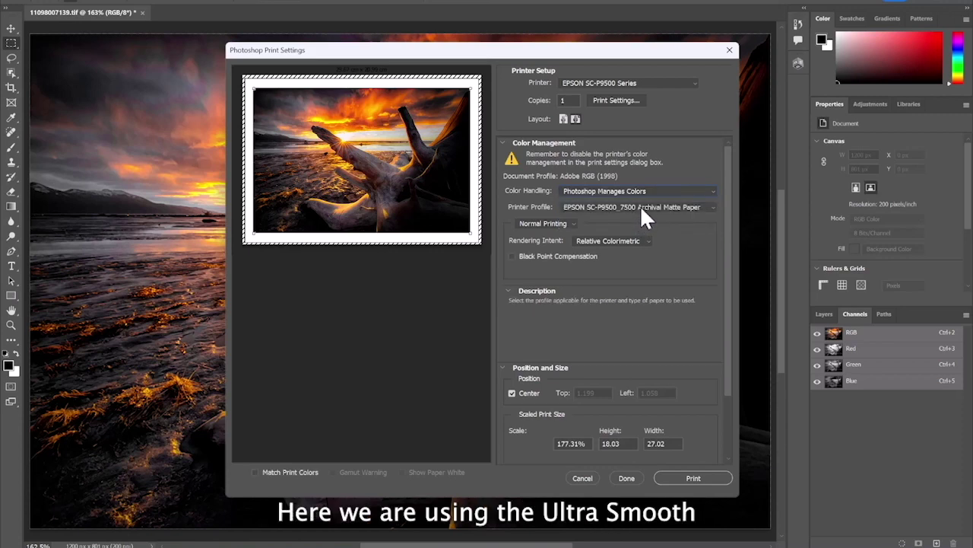
left_click(640, 207)
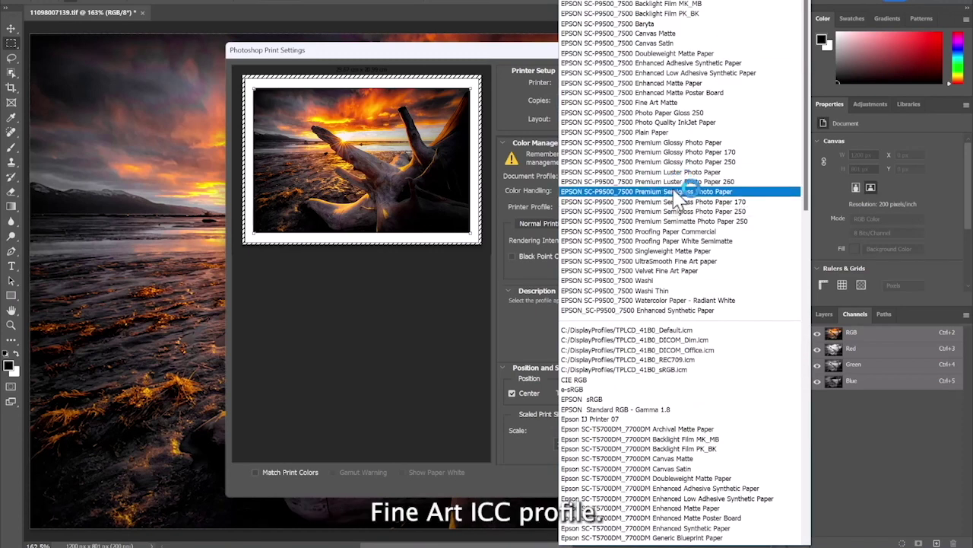
left_click(674, 263)
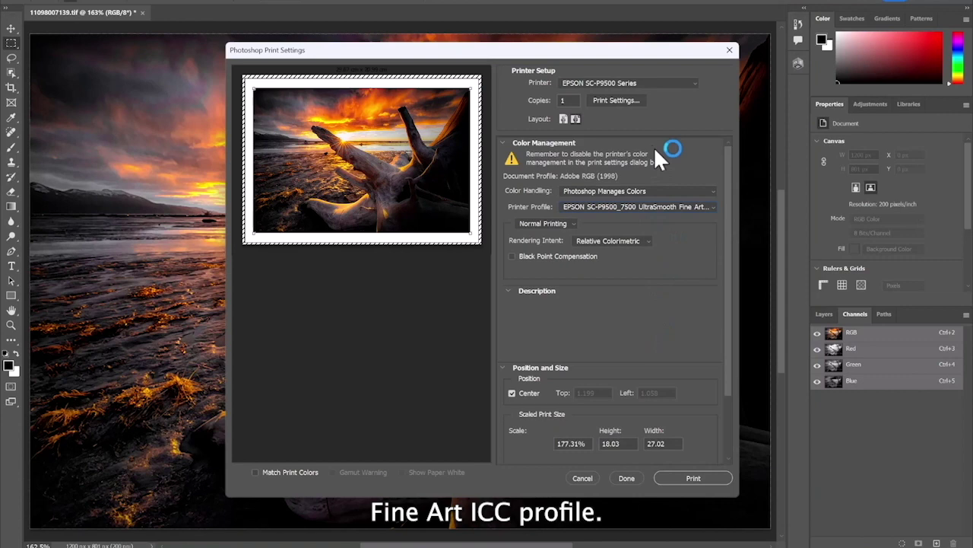
left_click(619, 100)
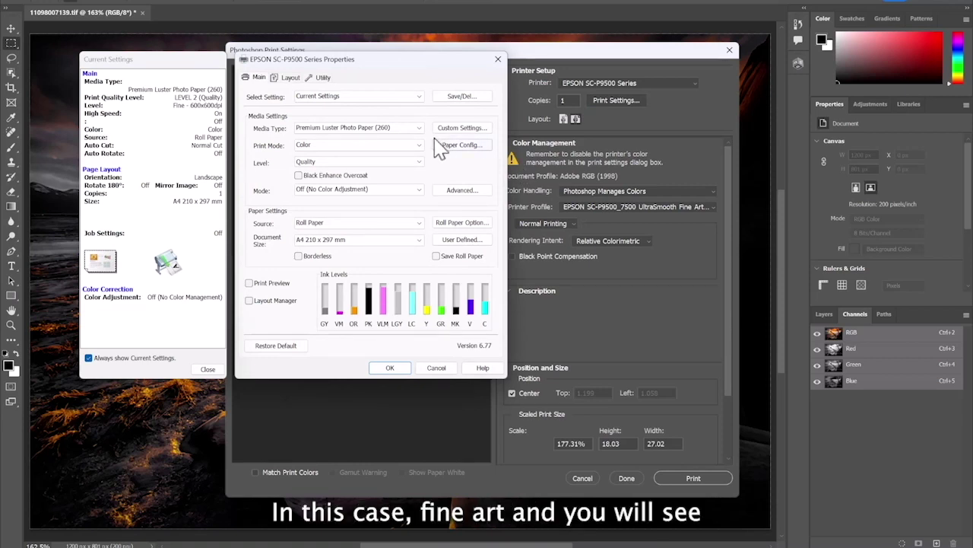
Step: Set the Epson driver's media type to Fine Art Paper > UltraSmooth Fine Art Paper Test and confirm
left_click(391, 129)
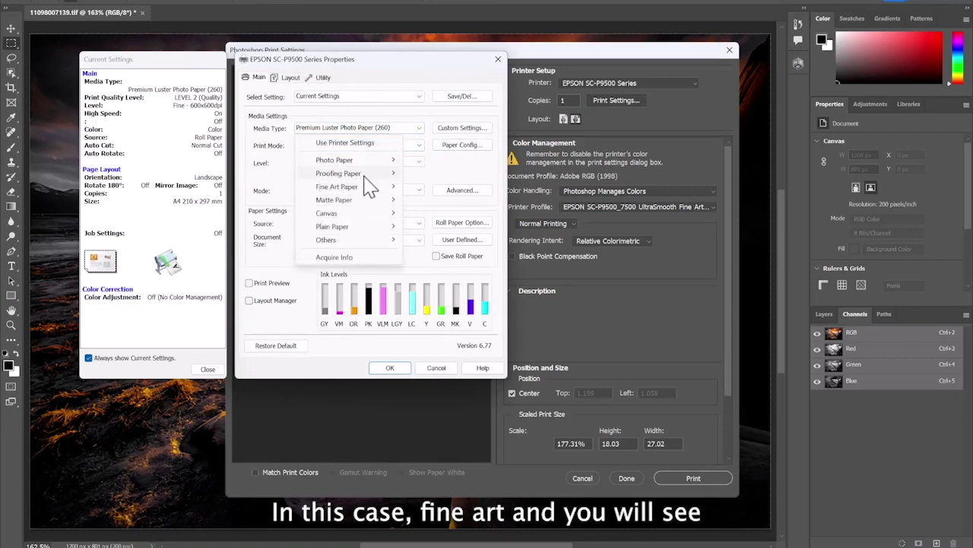
mouse_move(356, 188)
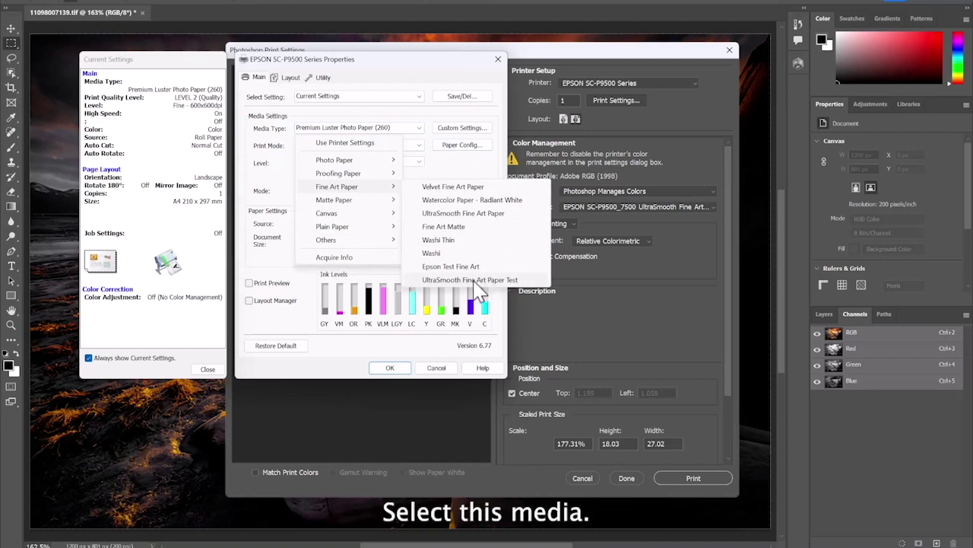
left_click(476, 281)
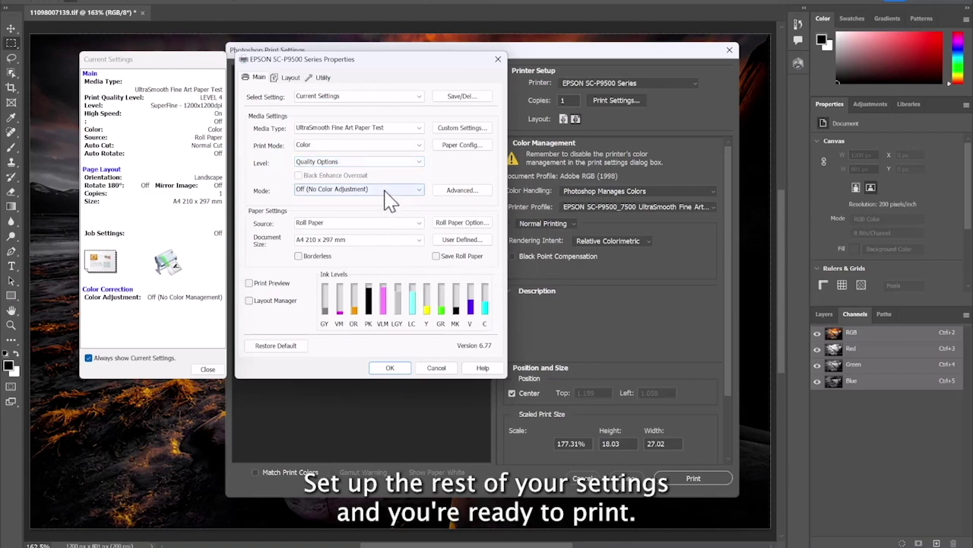
left_click(387, 368)
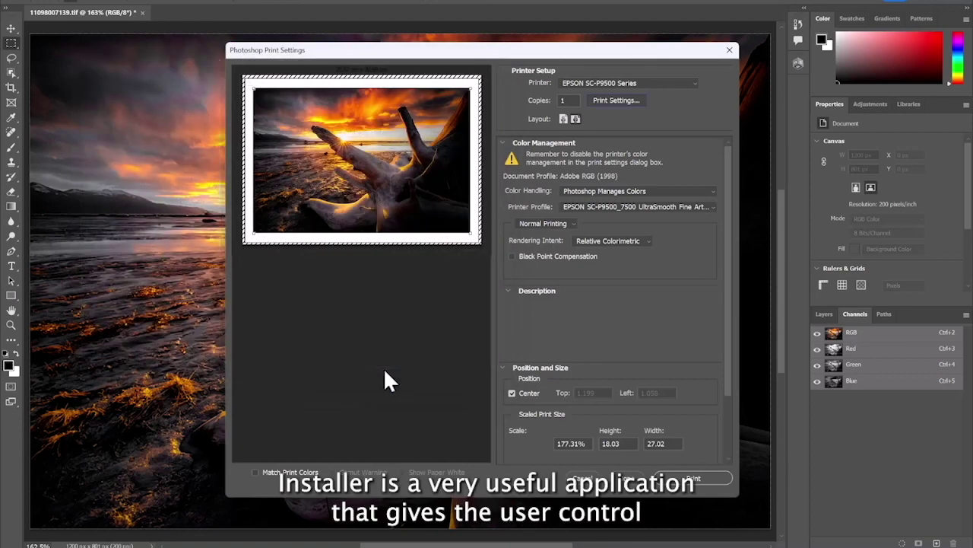